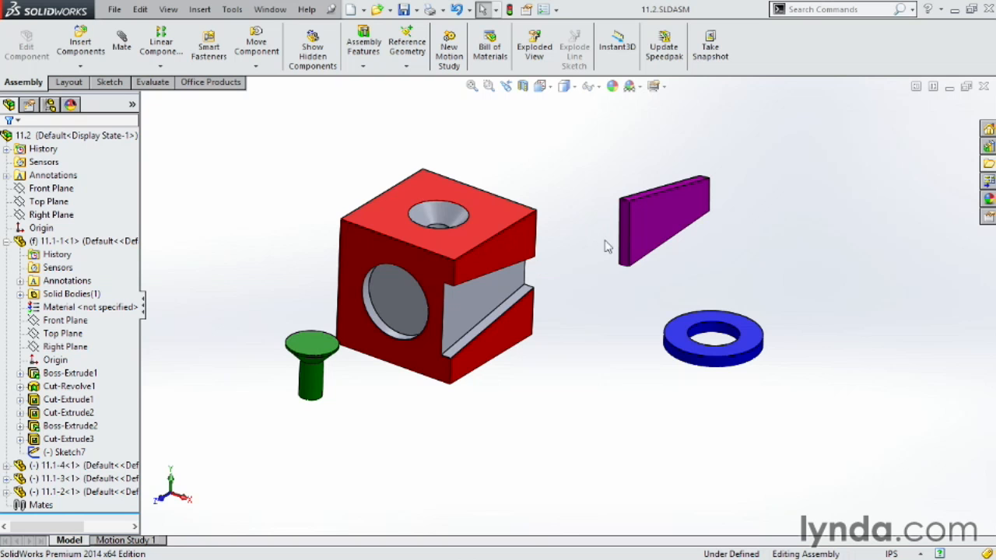
Insert a second copy of part 11.1-1.SLDPRT into the assembly, placed in open space beyond the purple wedge
click(91, 64)
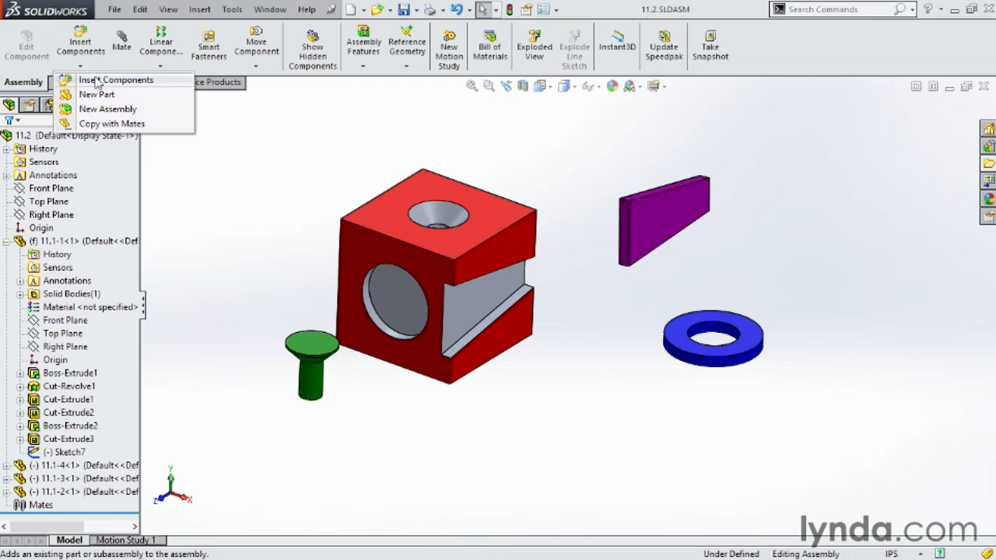
click(96, 80)
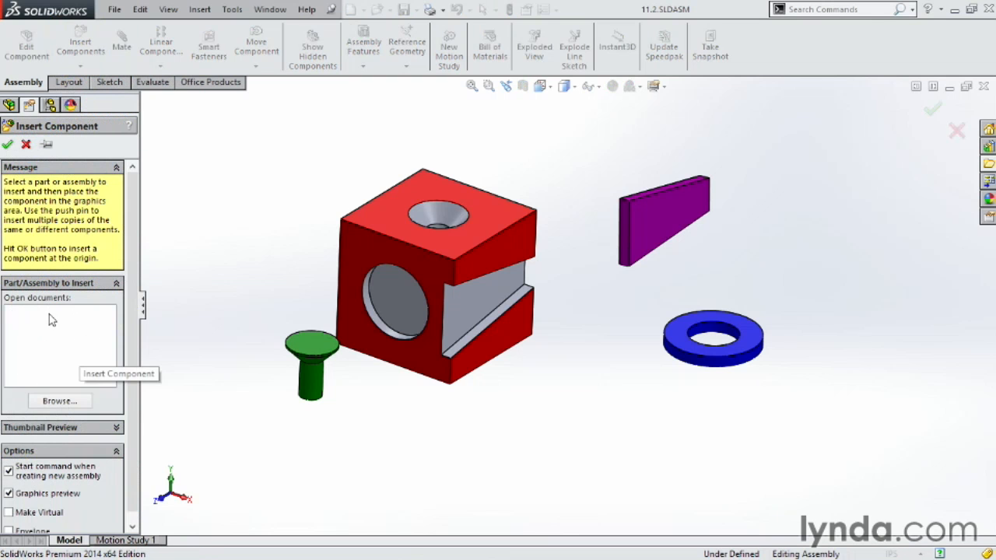
click(60, 401)
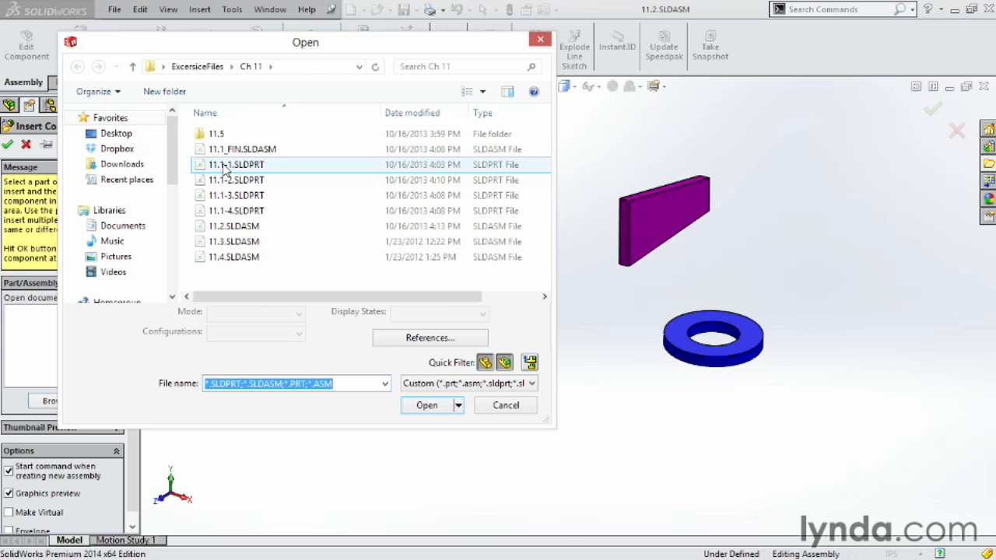
click(224, 166)
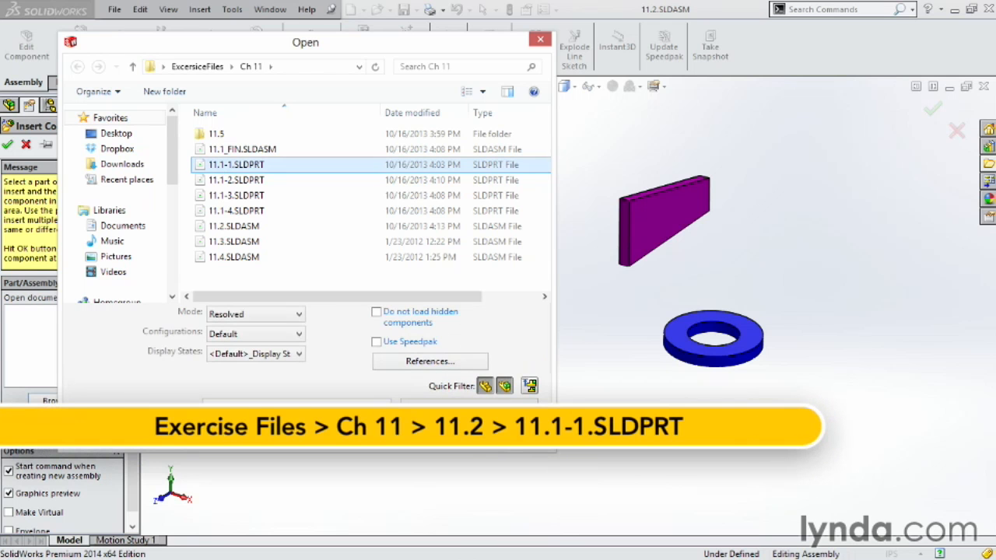
click(455, 433)
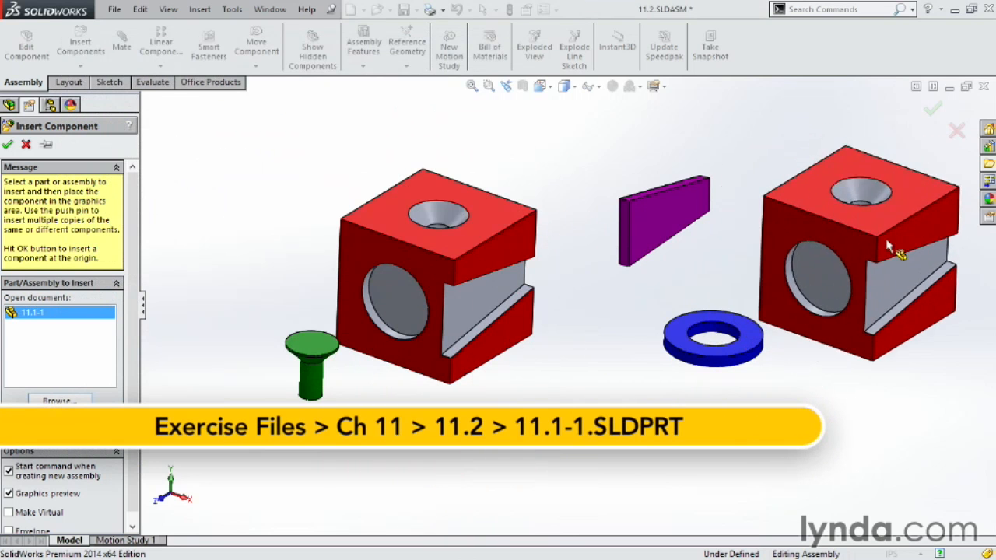
scroll(564, 302, up, 3)
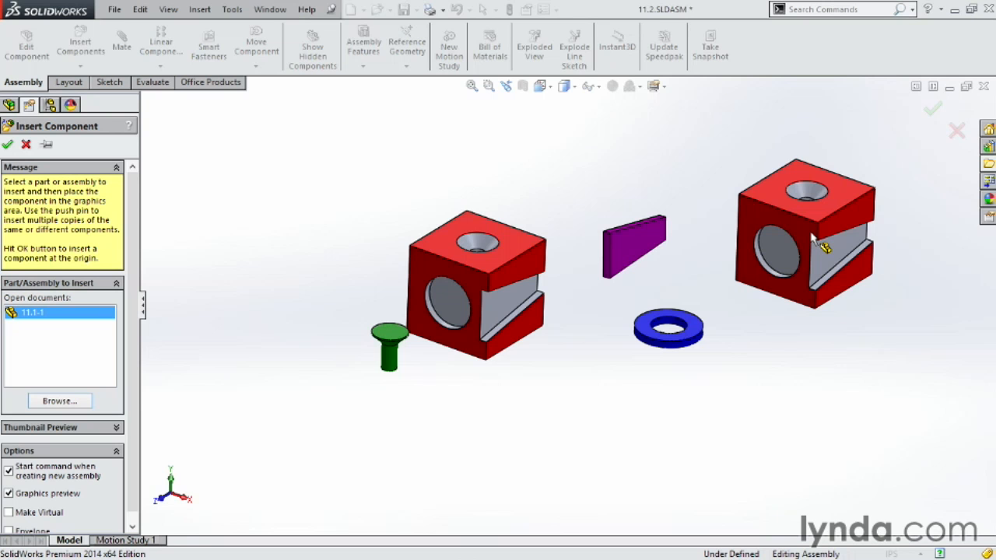
click(821, 224)
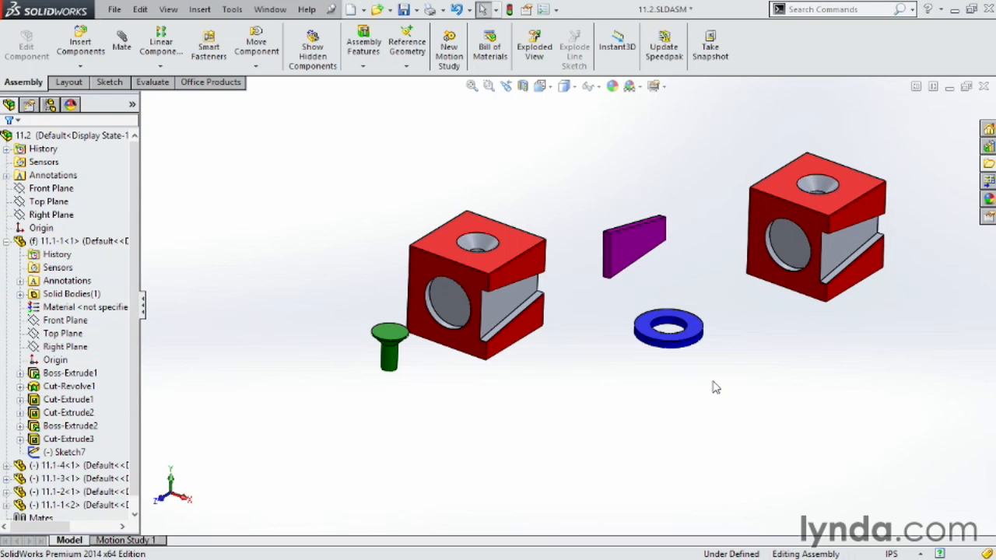
Move the second red block away from the wedge and line it up behind the fixed block in the Top view
scroll(716, 388, up, 3)
mouse_move(729, 366)
middle_down()
mouse_move(840, 423)
mouse_move(785, 373)
mouse_move(725, 347)
middle_up()
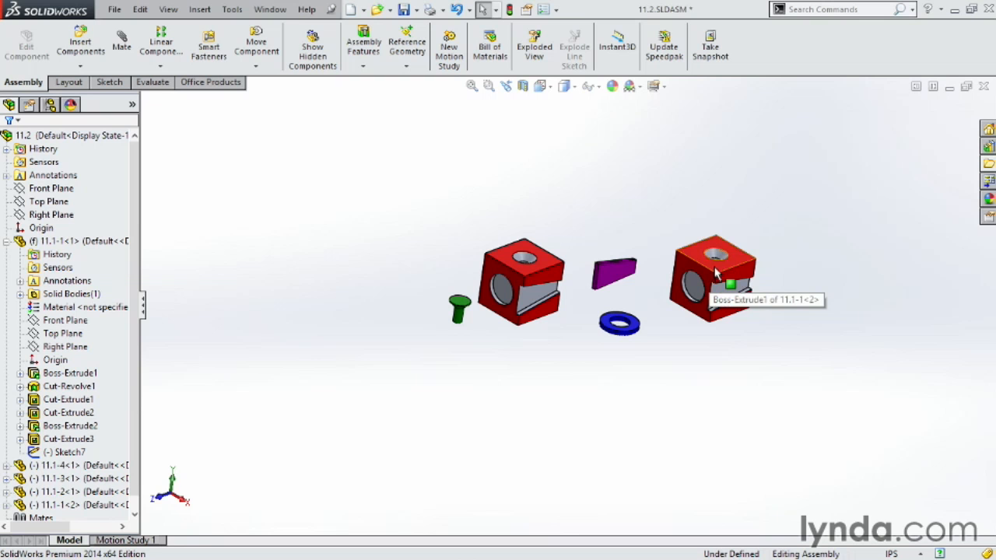
scroll(648, 331, down, 2)
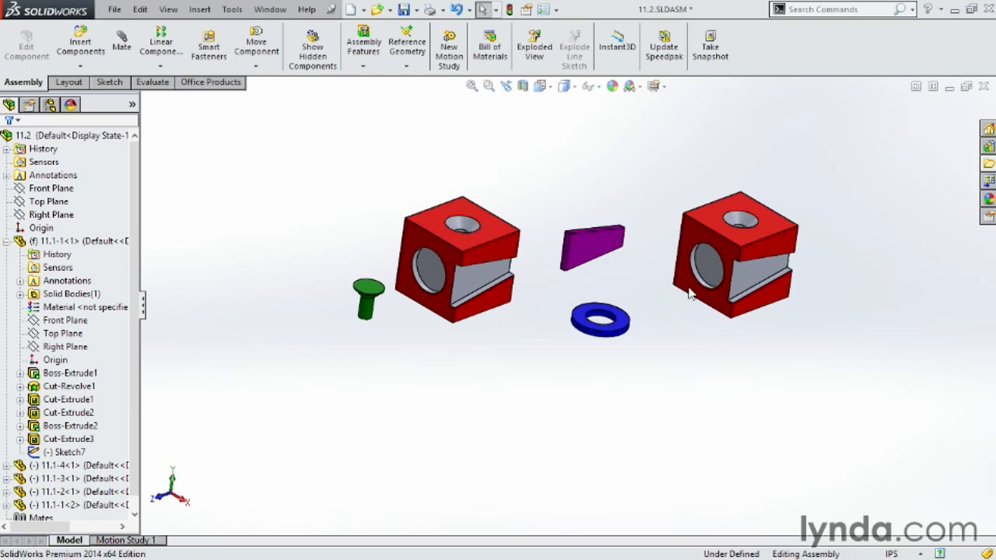
drag(747, 251, 580, 148)
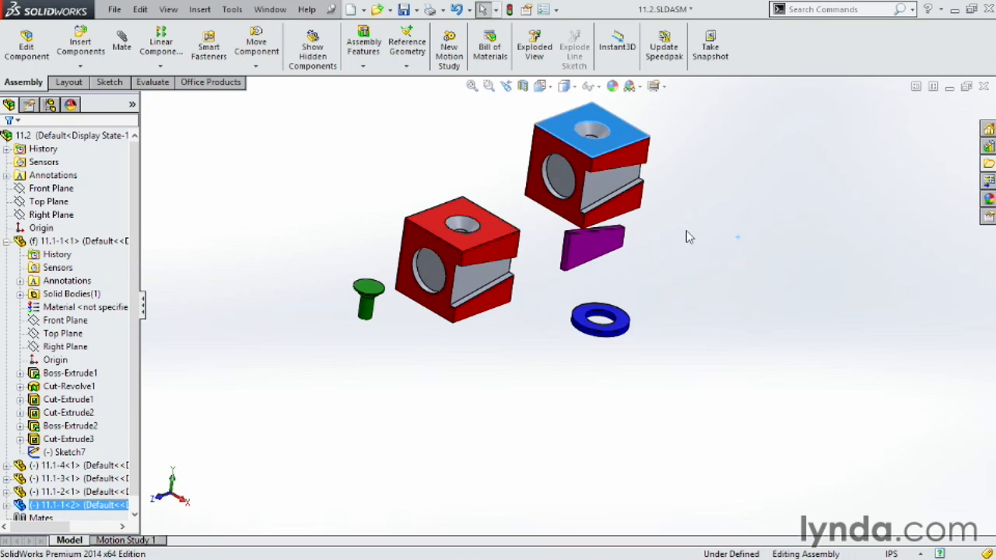
middle_drag(722, 265, 671, 210)
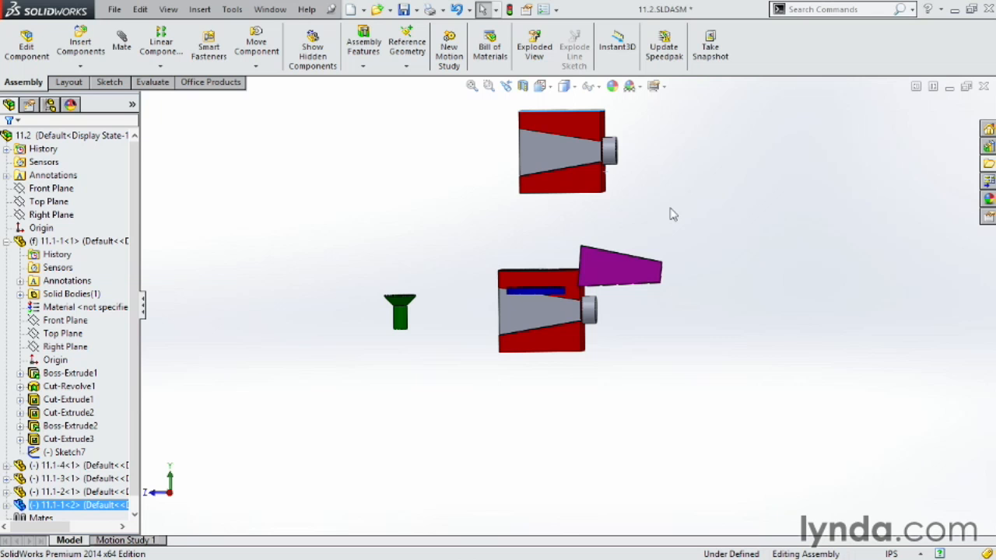
click(543, 87)
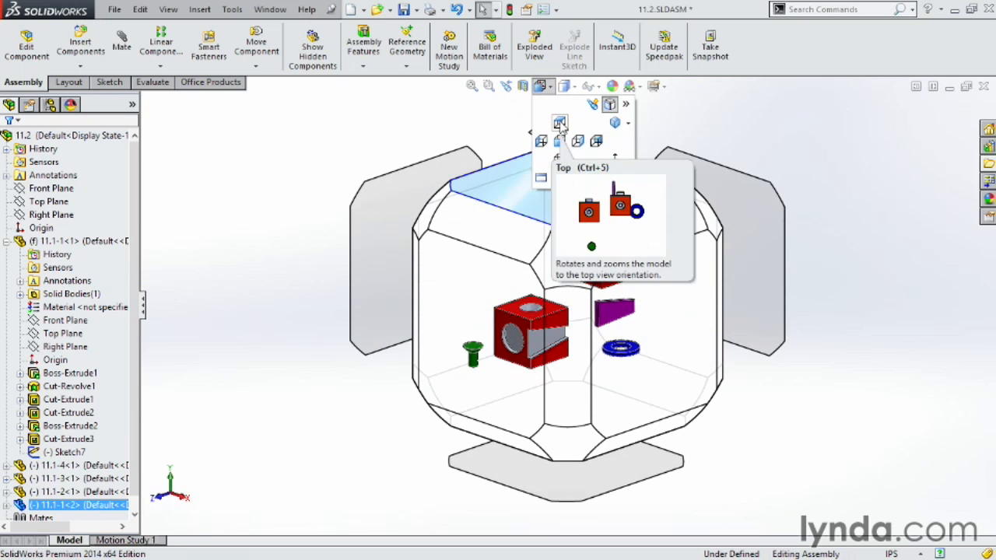
key(ctrl+5)
drag(645, 262, 464, 151)
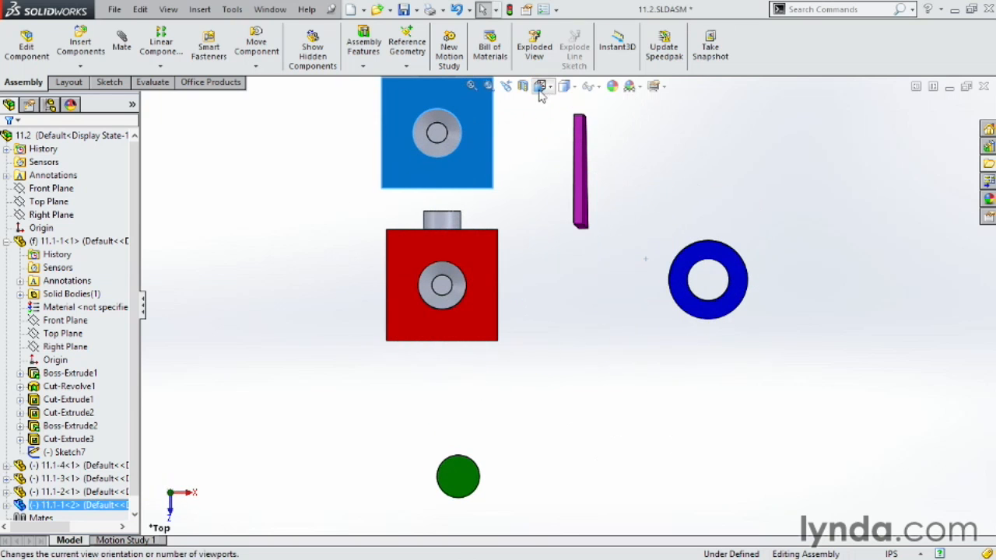
Lower the second red block level with the fixed block, using the Right view
click(574, 90)
click(543, 88)
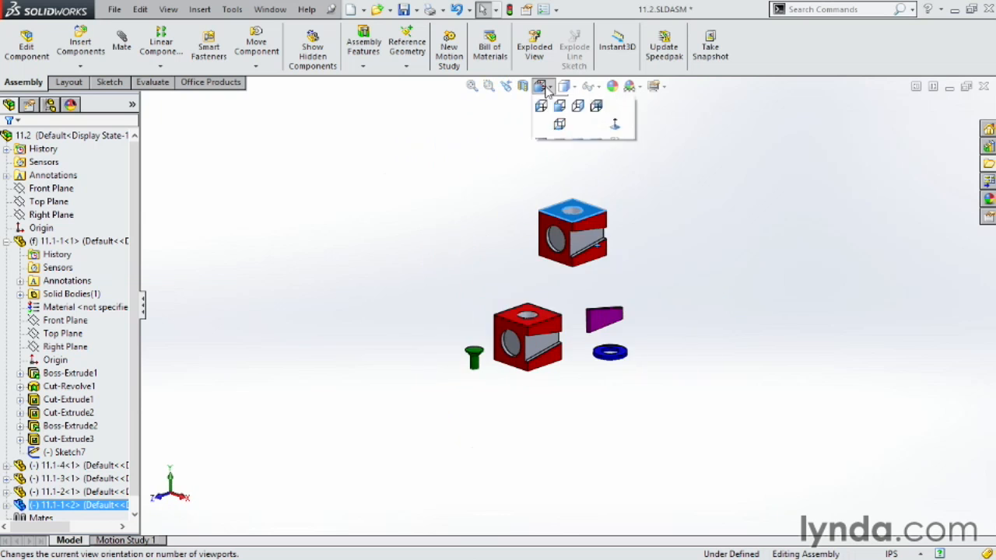
click(670, 333)
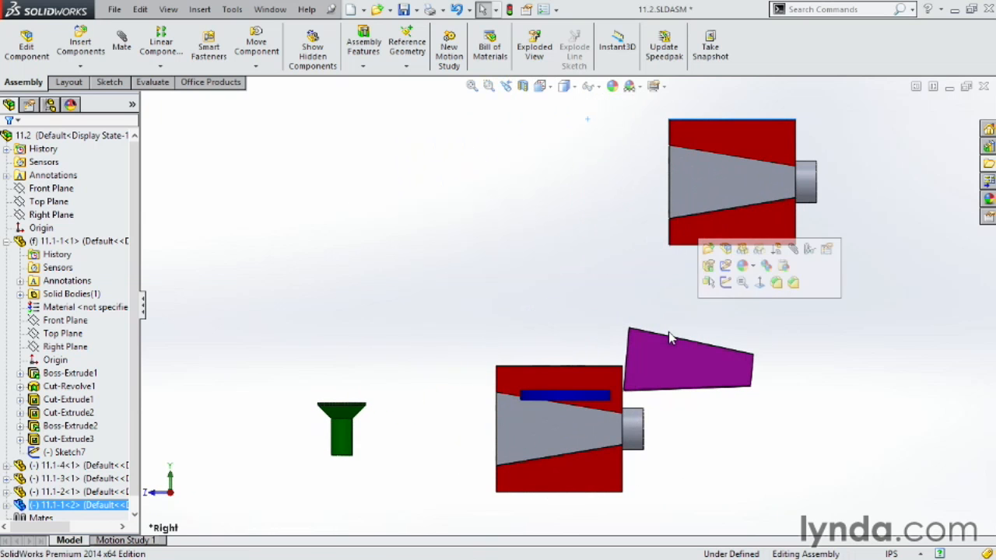
drag(761, 221, 812, 476)
middle_drag(534, 269, 679, 351)
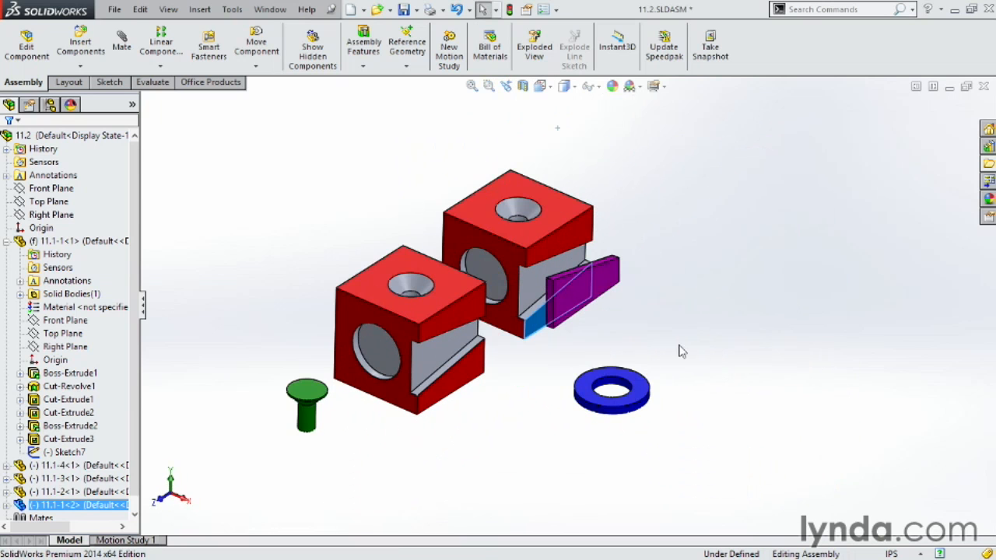
scroll(661, 346, up, 3)
click(647, 345)
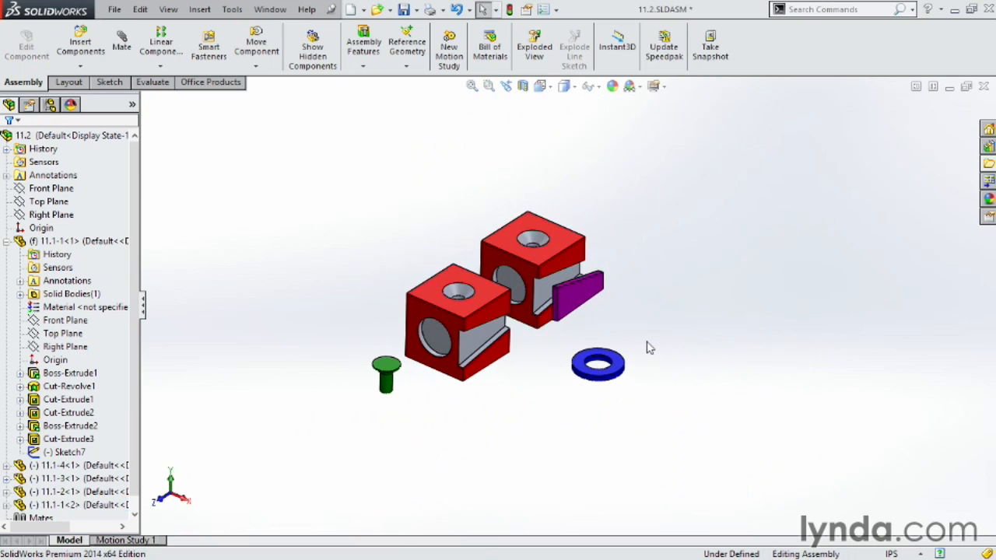
Spread out the loose parts: wedge below the front block, green screw above the rear block, blue ring clear of both blocks
drag(572, 291, 456, 406)
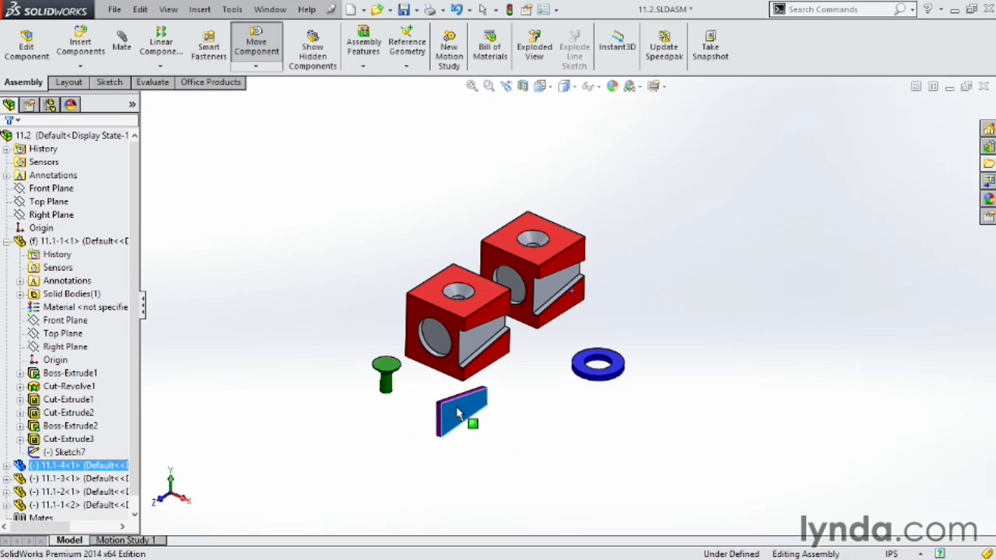
key(Escape)
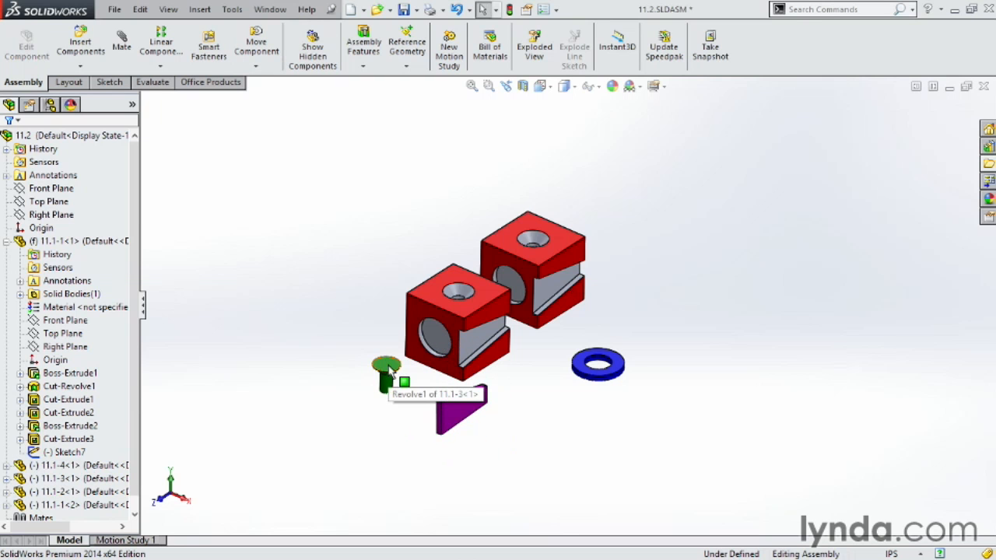
drag(389, 371, 538, 177)
drag(619, 369, 770, 261)
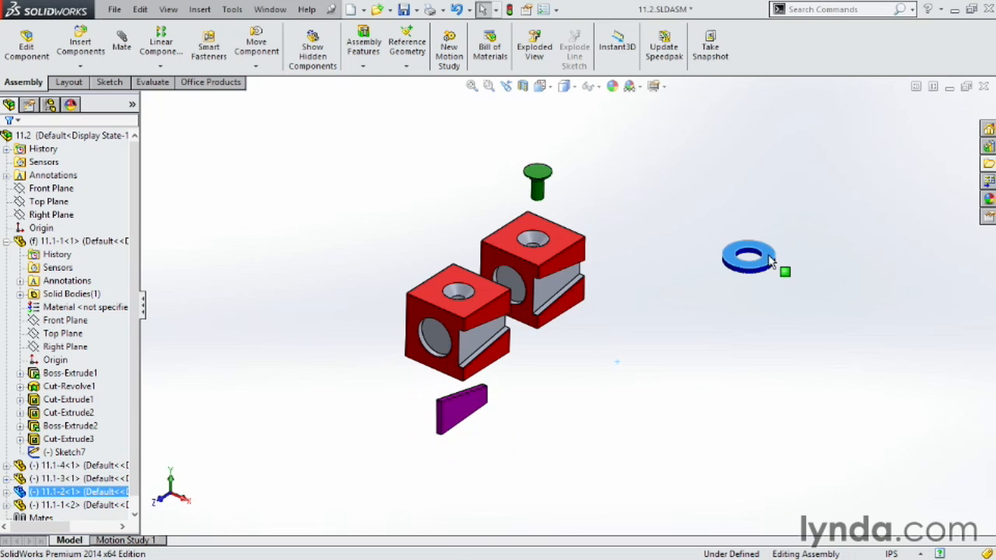
Rotate the blue ring upright and position it behind the second red block, in line with the round bosses
right_drag(764, 317, 753, 413)
middle_drag(812, 392, 685, 413)
drag(604, 346, 823, 398)
click(786, 431)
middle_drag(783, 429, 897, 489)
drag(854, 316, 671, 341)
middle_drag(671, 341, 620, 346)
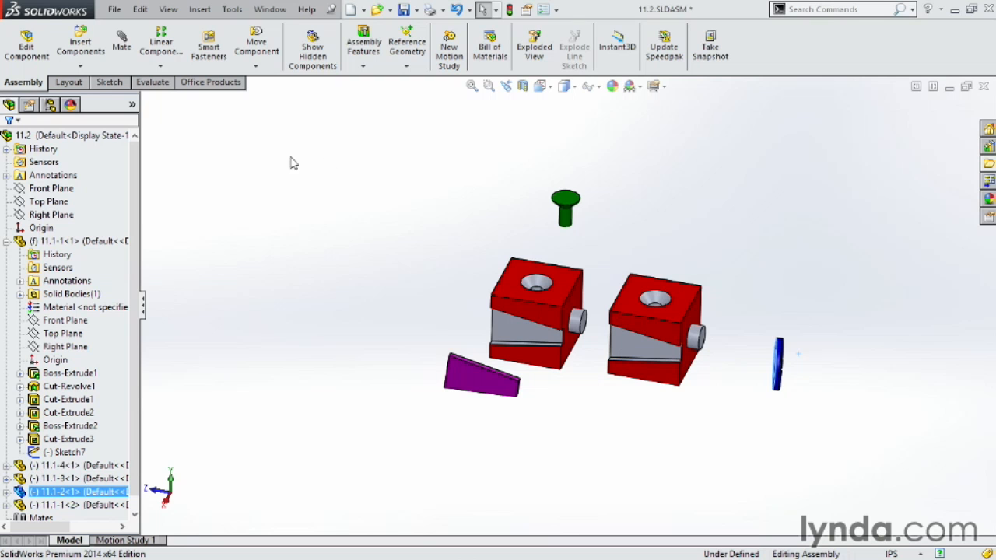
Turn on the display of component origins and turn it off again
click(167, 11)
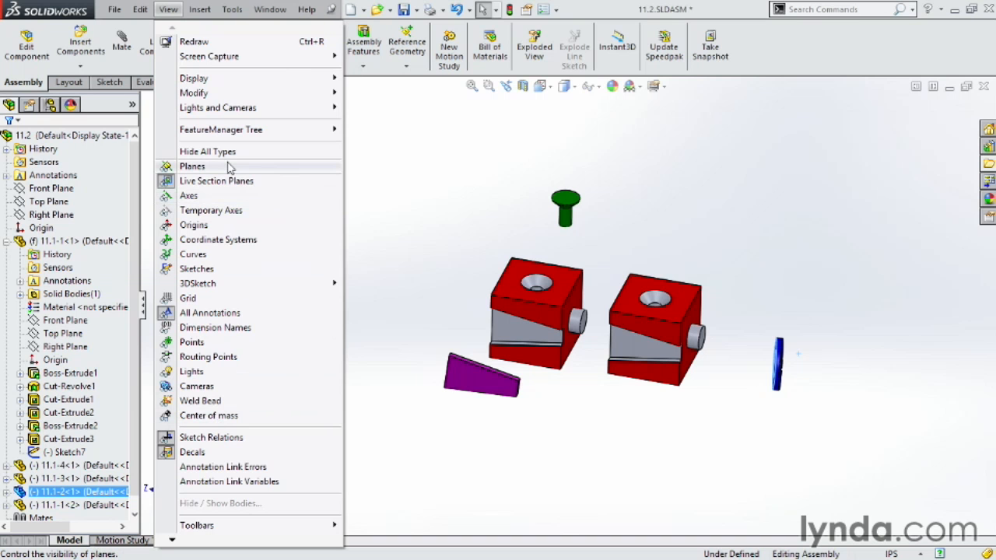
click(201, 226)
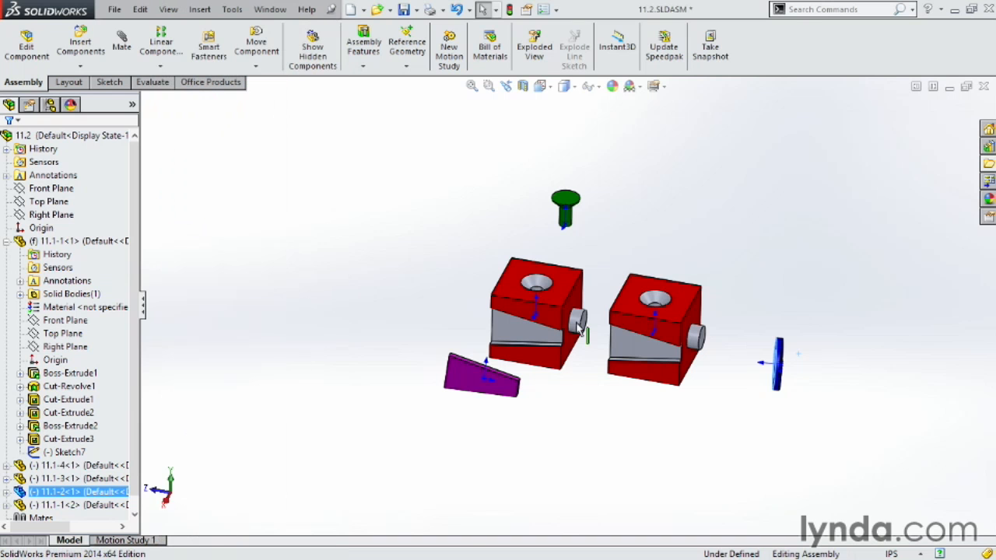
click(173, 12)
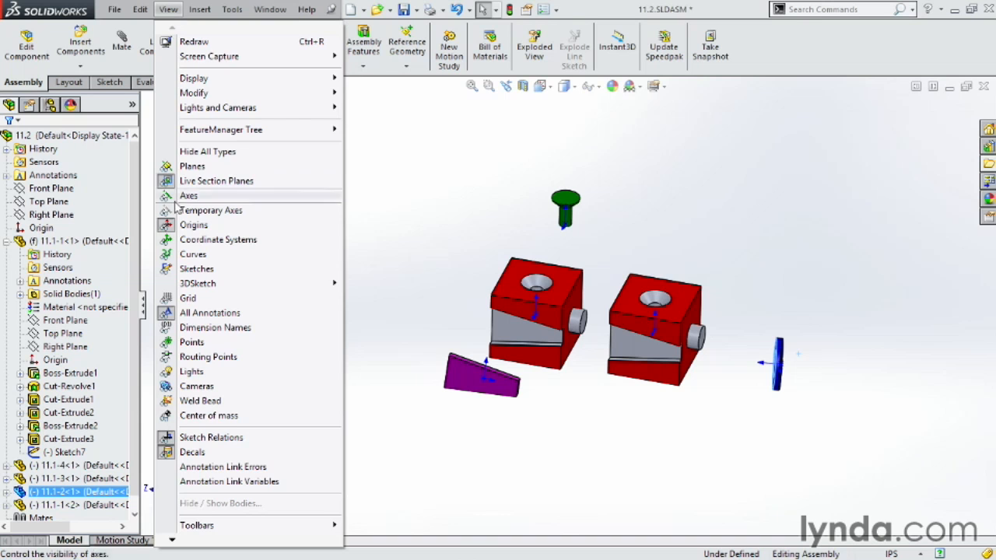
click(173, 225)
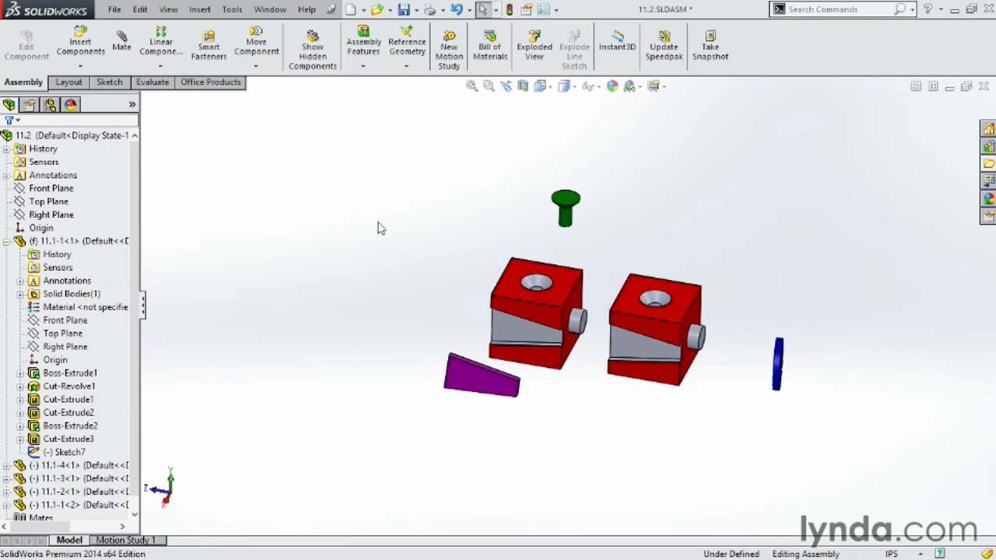
Show the Front Plane of wedge part 11.1-4 and enable the display of planes in the assembly
click(6, 242)
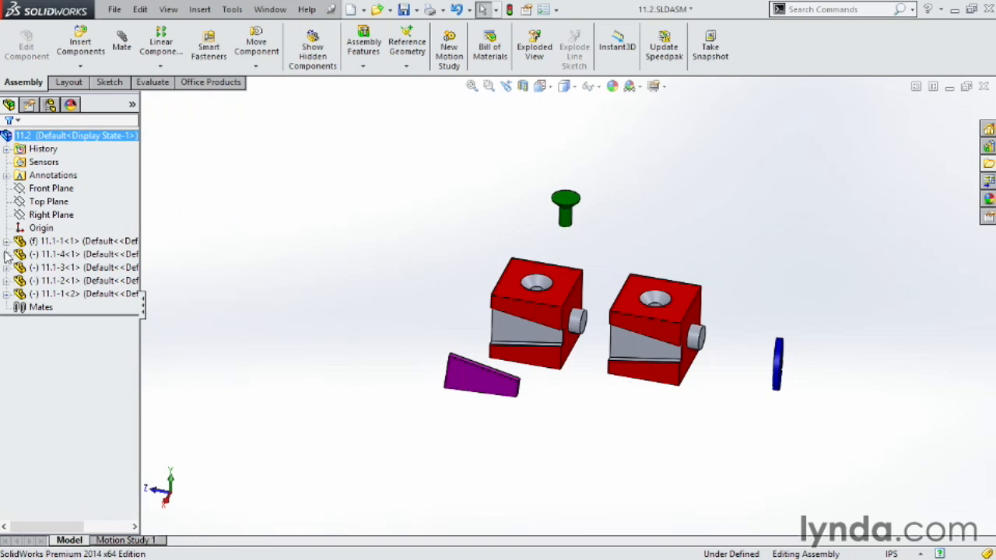
click(7, 255)
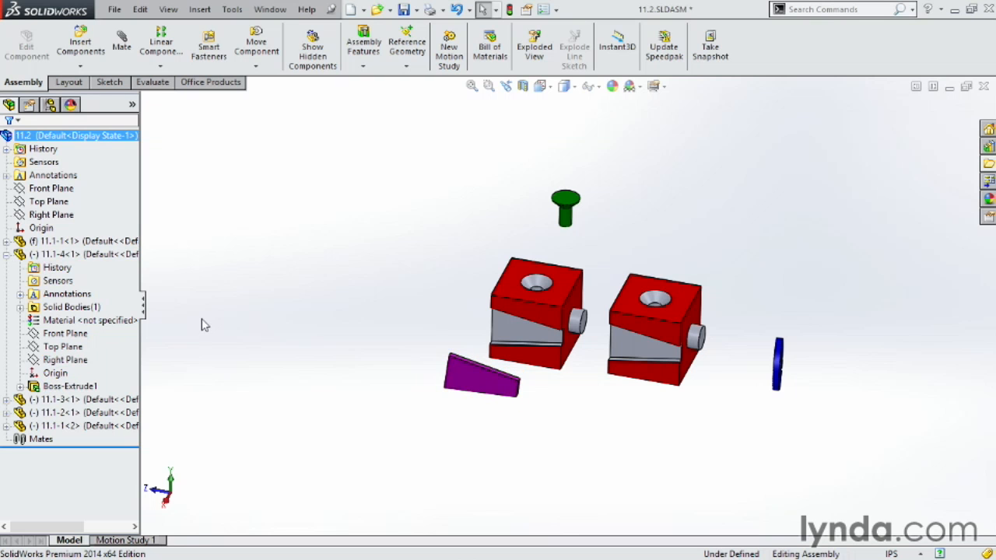
click(62, 333)
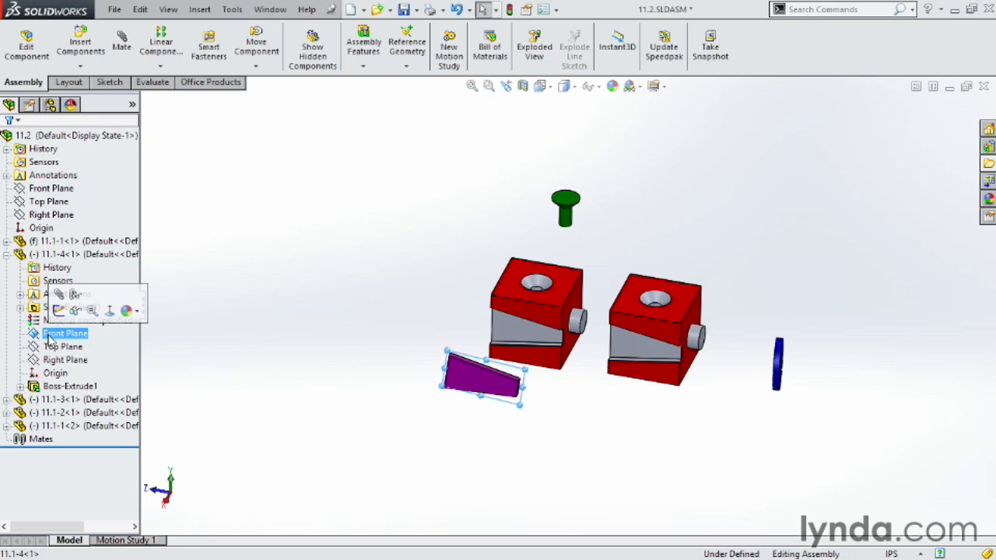
click(76, 312)
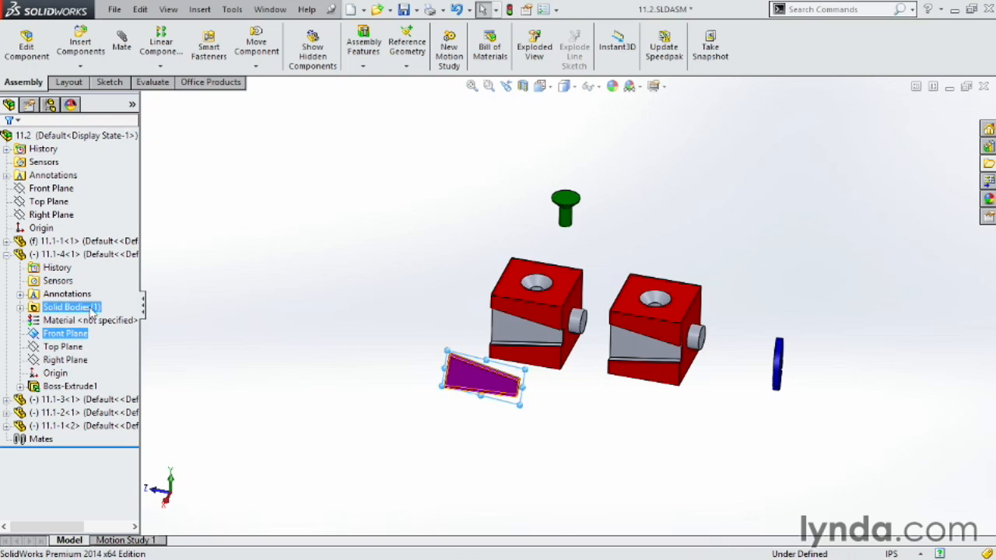
click(220, 306)
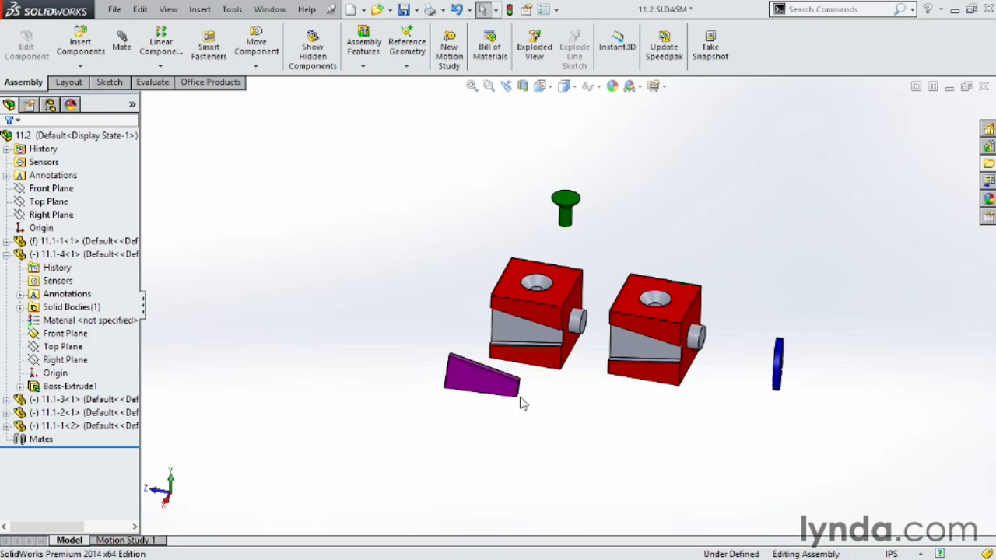
click(167, 11)
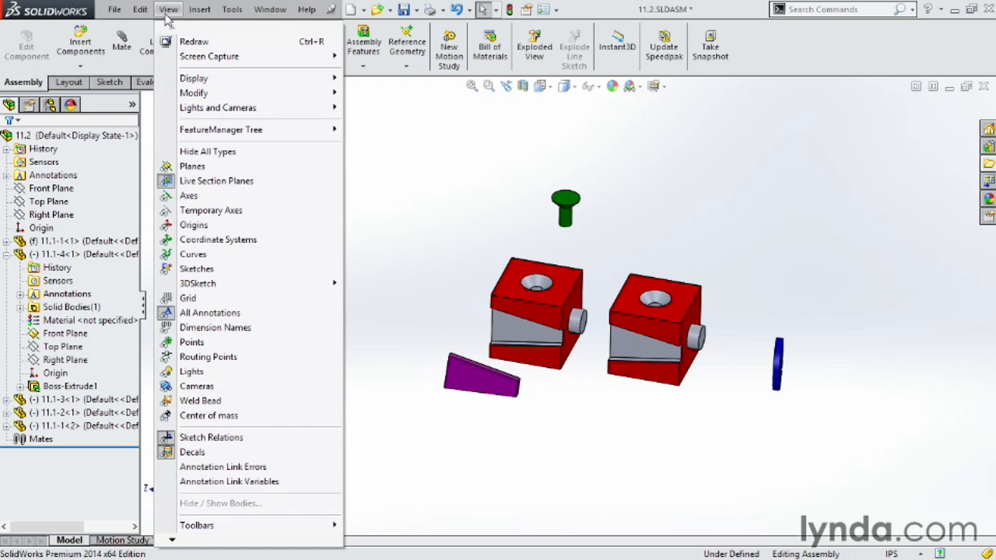
click(192, 166)
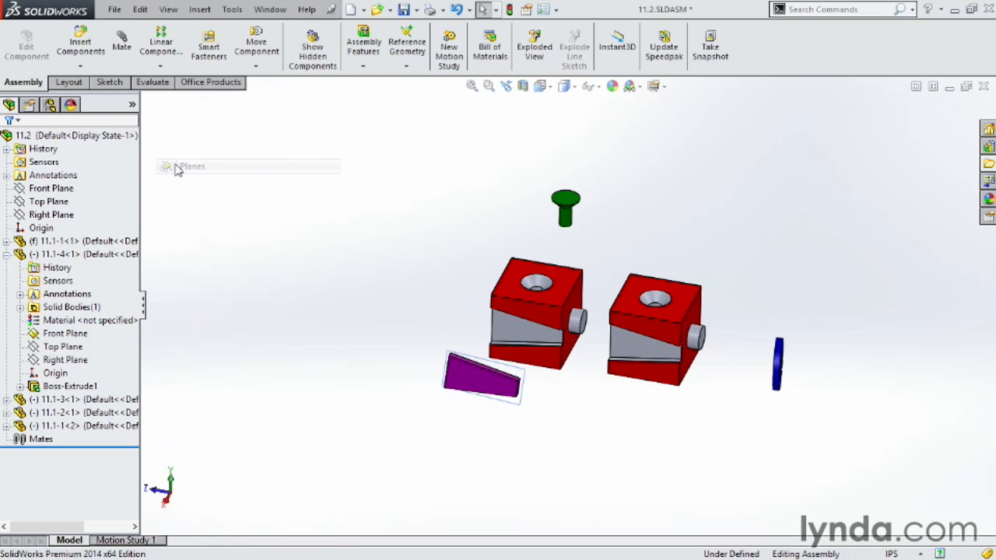
click(35, 334)
click(249, 349)
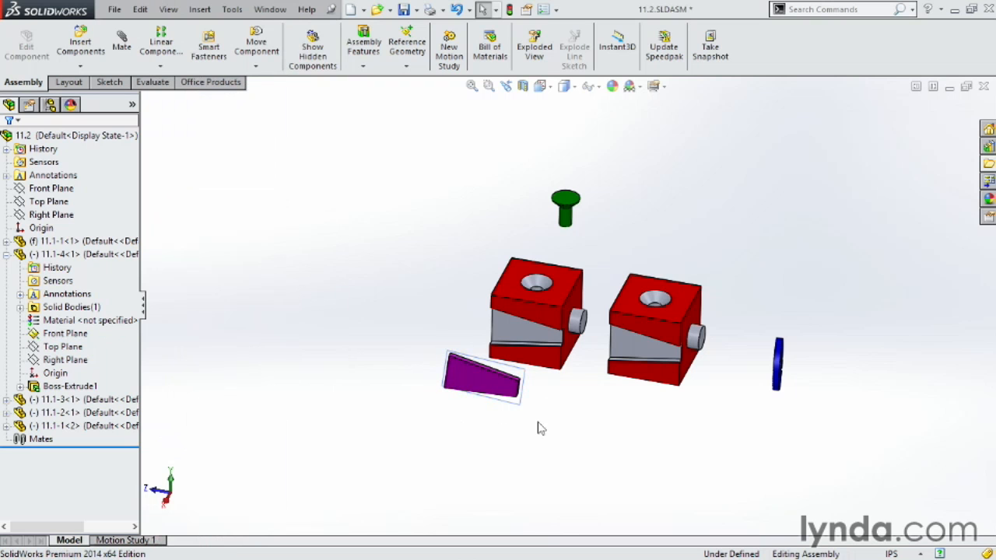
Show the Right Plane of wedge part 11.1-4
click(47, 360)
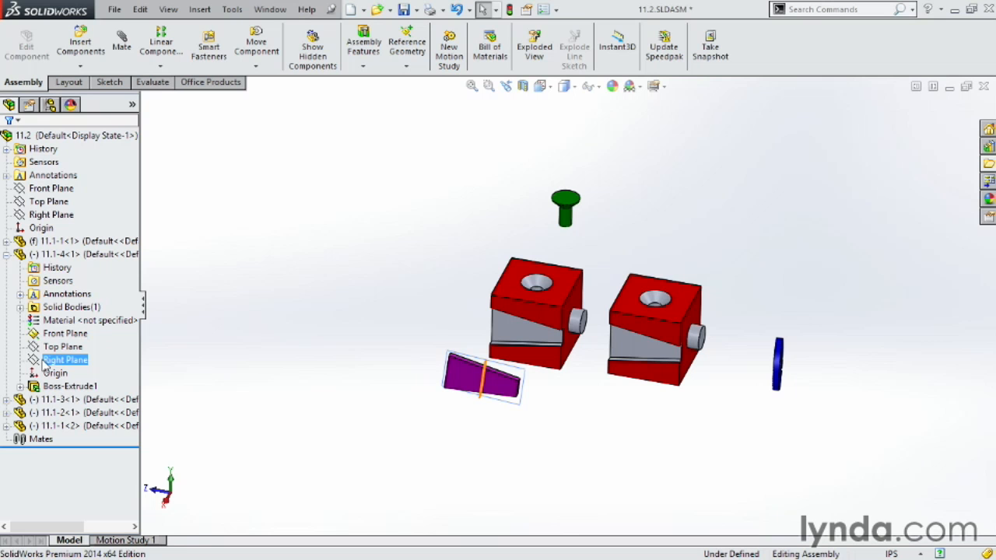
click(72, 341)
middle_drag(305, 311, 347, 334)
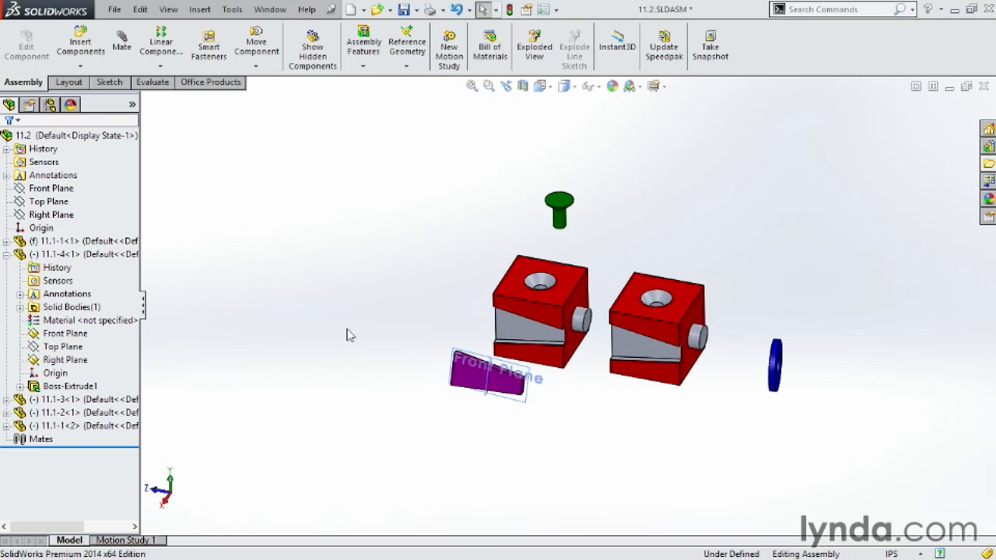
Show the Front Plane of the fixed red block 11.1-1
click(569, 286)
click(6, 241)
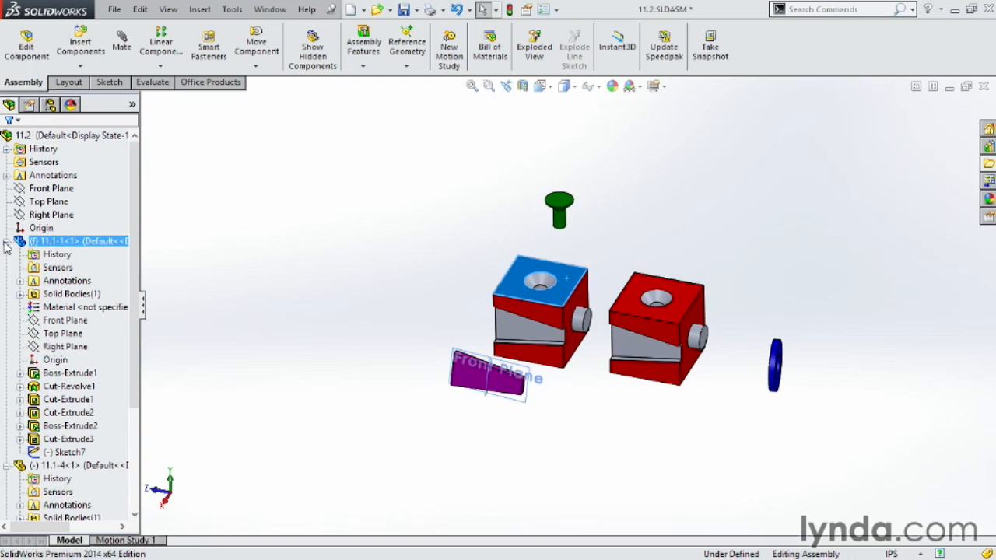
click(50, 320)
click(47, 322)
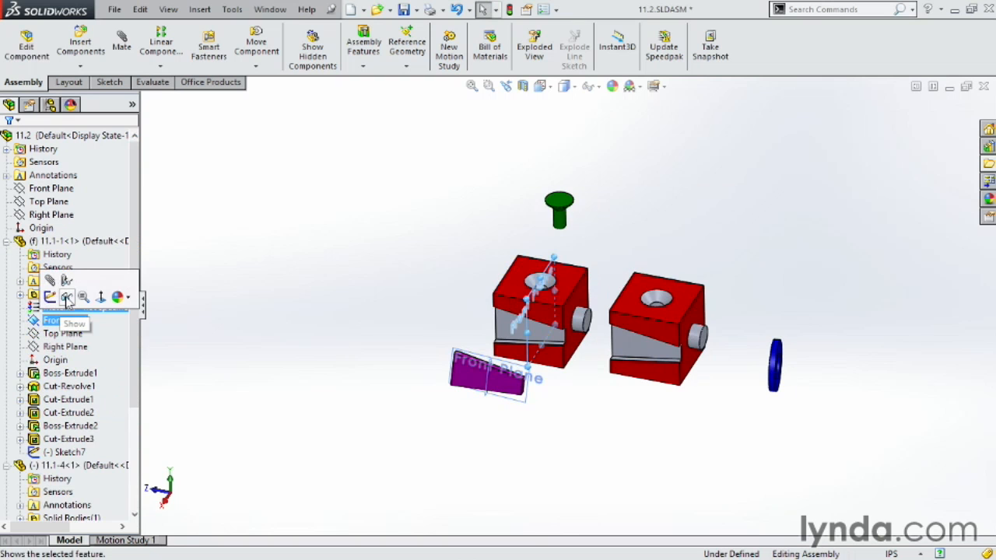
click(67, 300)
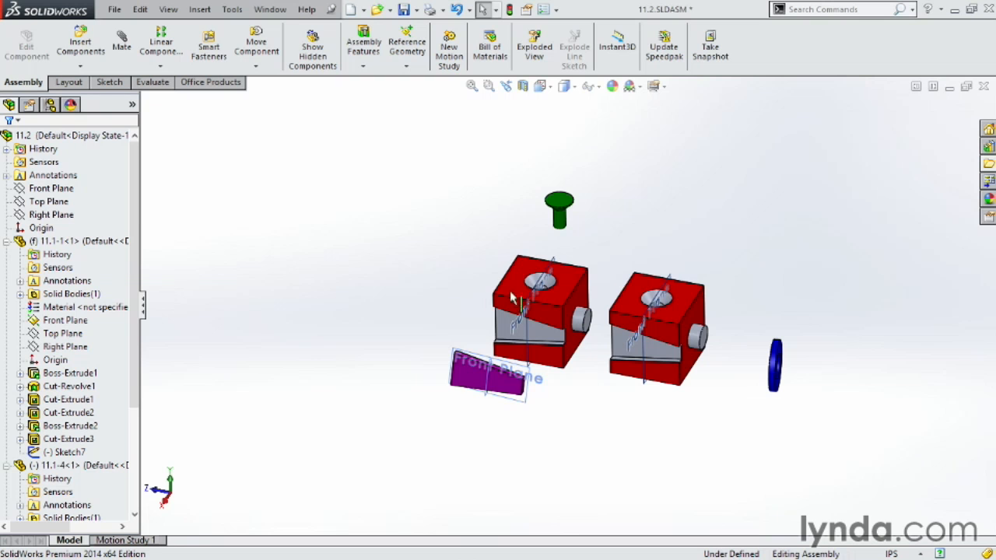